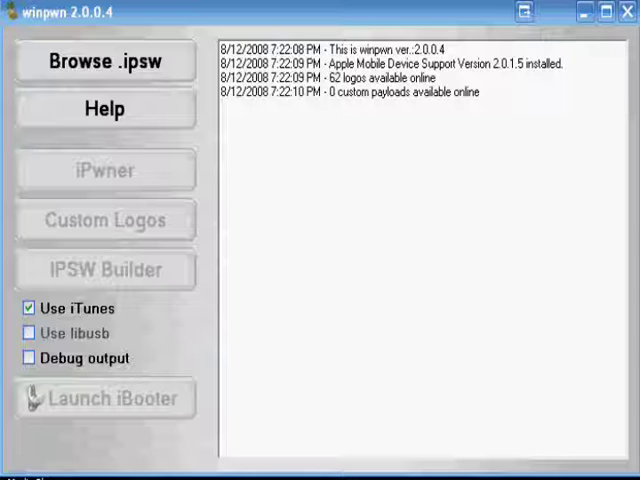
Load iPhone1,1_2.0.1_5B108_Restore.ipsw from F:\Mobile and PDA\Apple iPhone into WinPwn
click(160, 68)
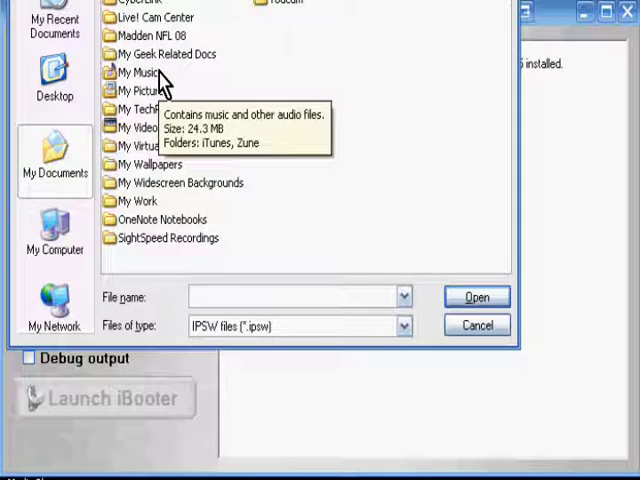
click(180, 3)
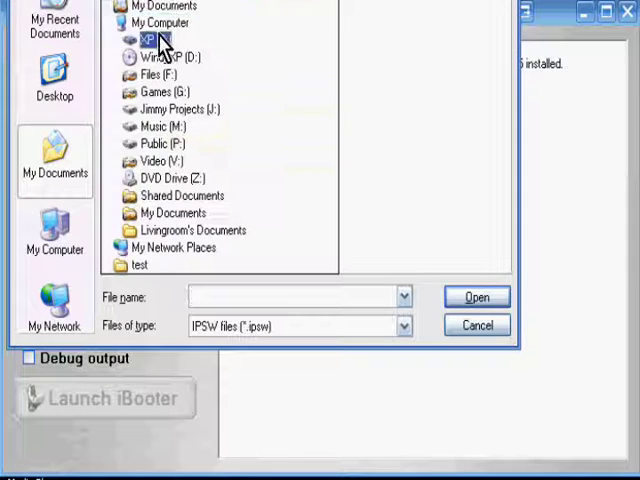
click(155, 74)
double_click(121, 17)
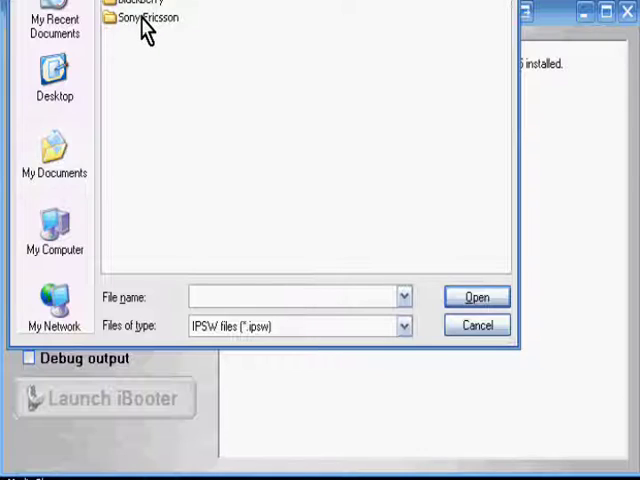
double_click(143, 4)
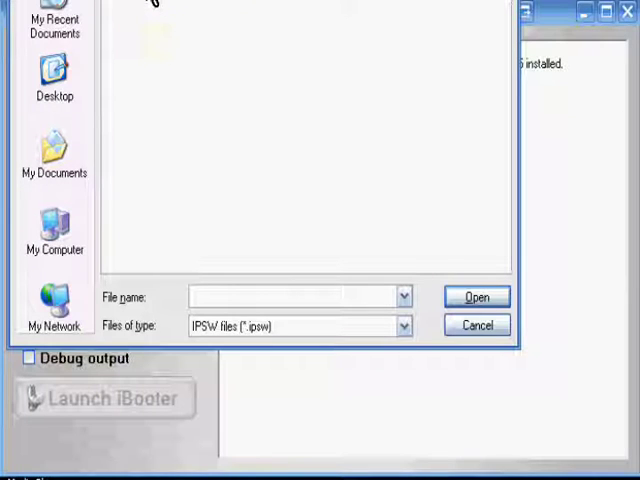
click(152, 40)
click(476, 297)
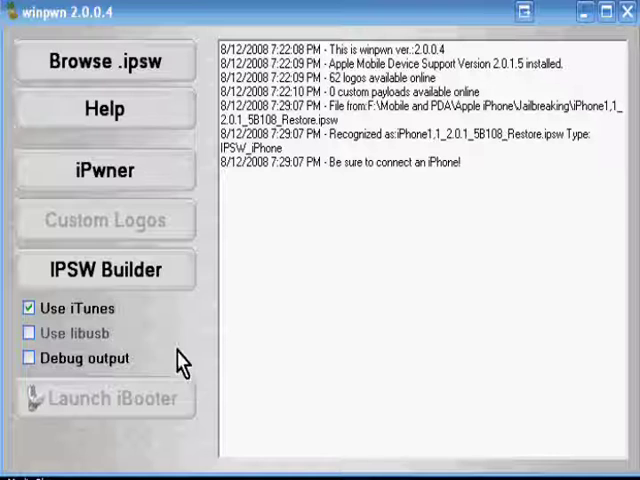
Open the IPSW Builder and review its Custom Images and Custom Payload tabs
click(150, 270)
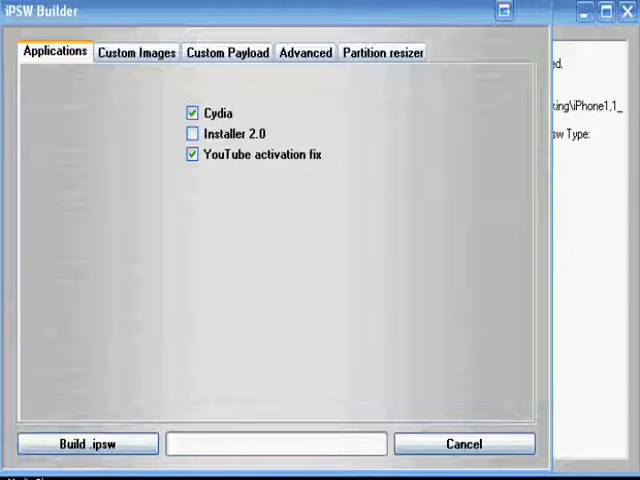
click(143, 55)
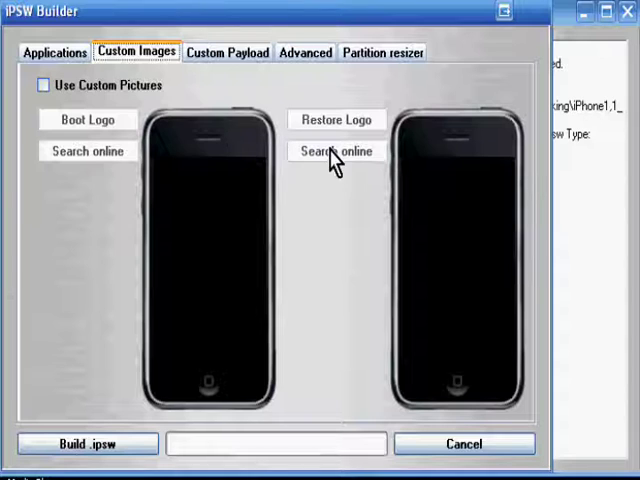
click(264, 55)
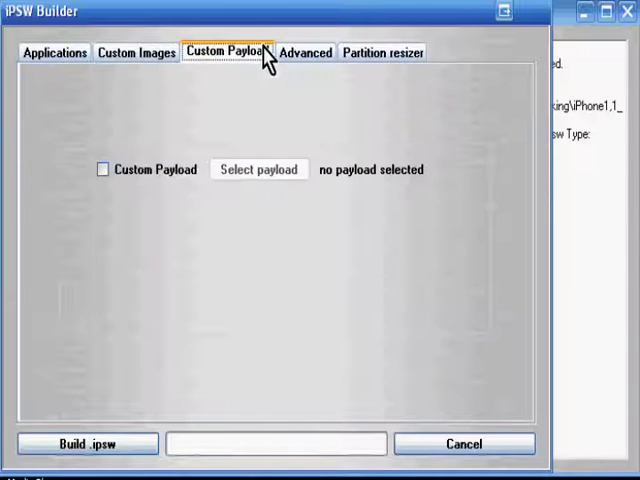
Enable baseband update, bootloader neutering, baseband unlock and Bootneuter autodelete
click(305, 52)
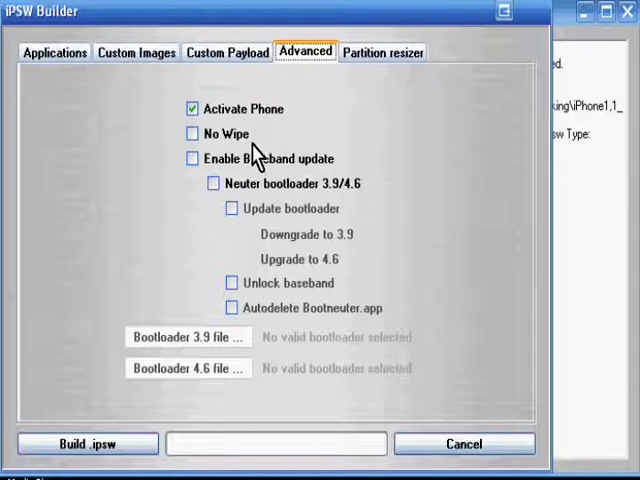
click(192, 159)
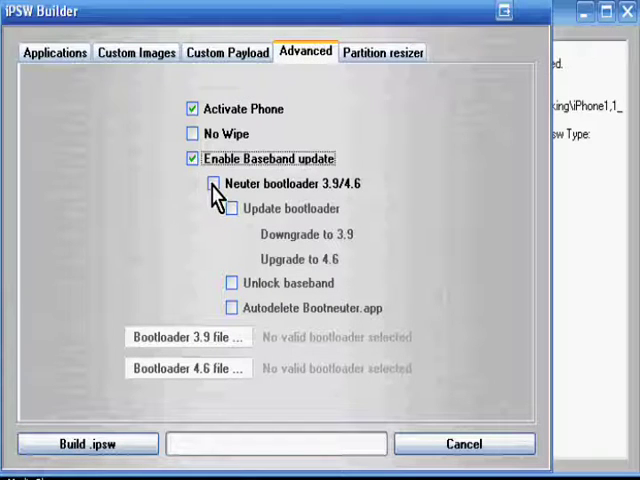
click(213, 184)
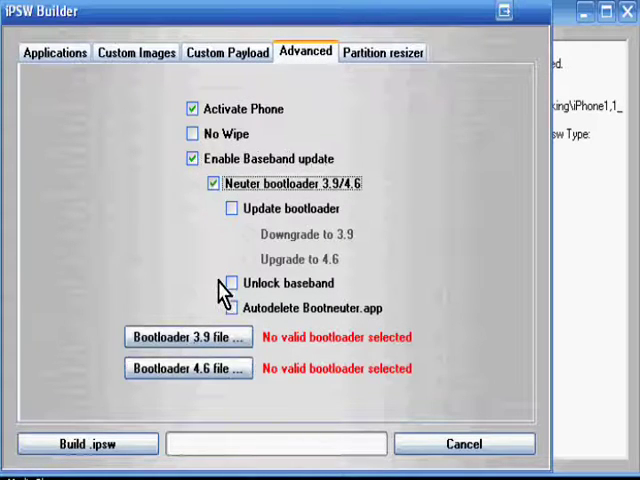
click(232, 284)
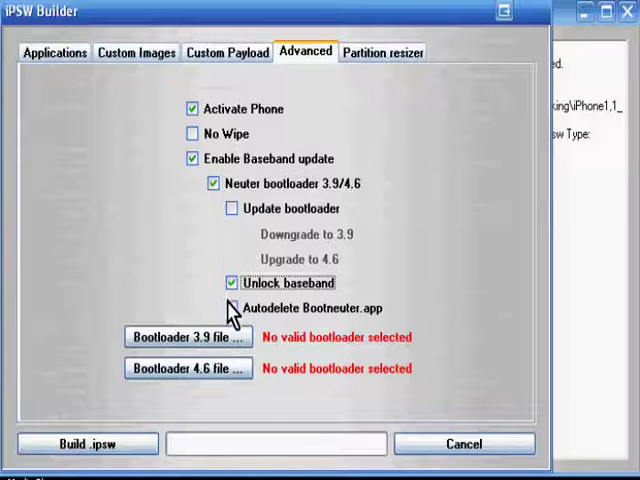
click(232, 308)
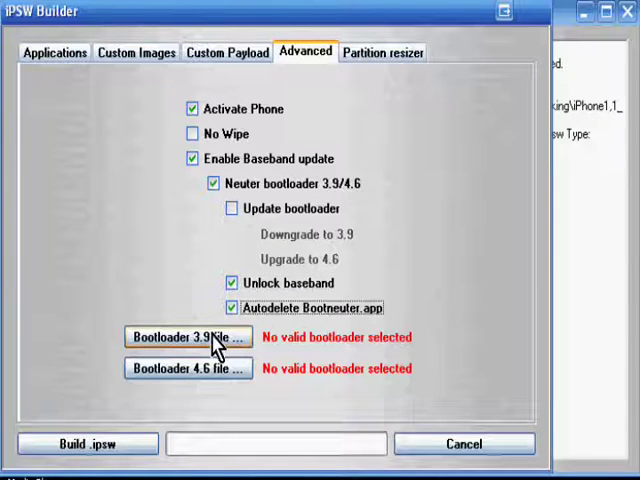
Load BL-39.bin as the 3.9 bootloader and BL-46.bin as the 4.6 bootloader
click(186, 337)
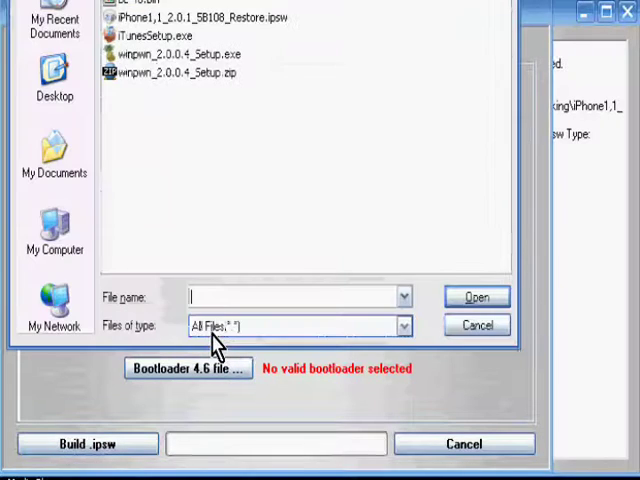
double_click(150, 5)
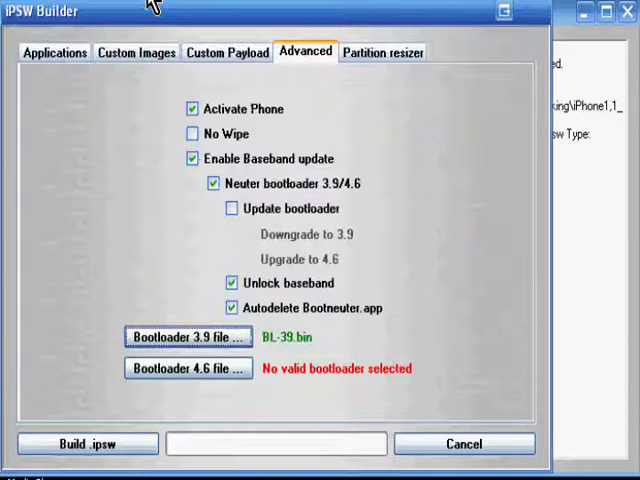
click(188, 368)
double_click(128, 4)
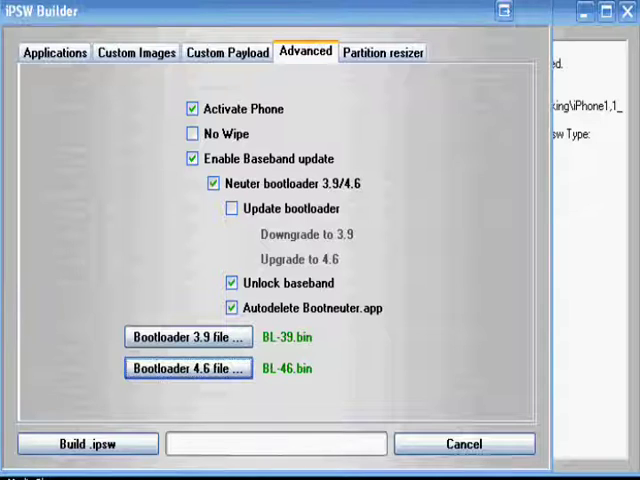
Enlarge the root partition to 550MB and start the custom IPSW build
click(410, 55)
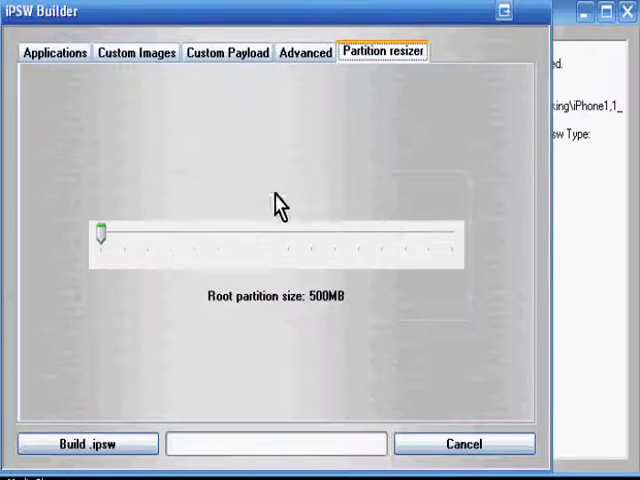
drag(102, 234, 112, 234)
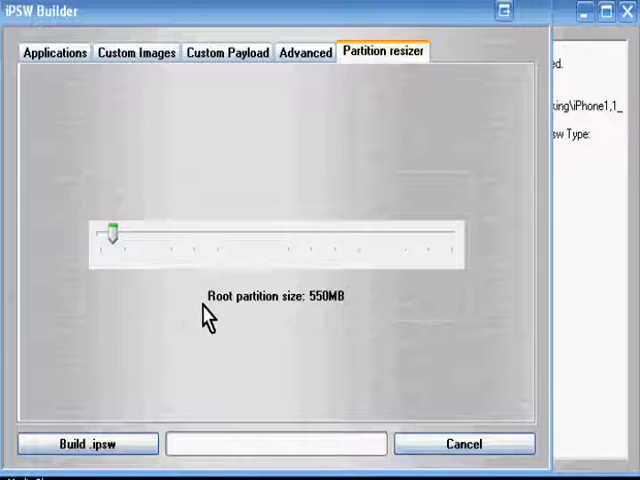
click(88, 444)
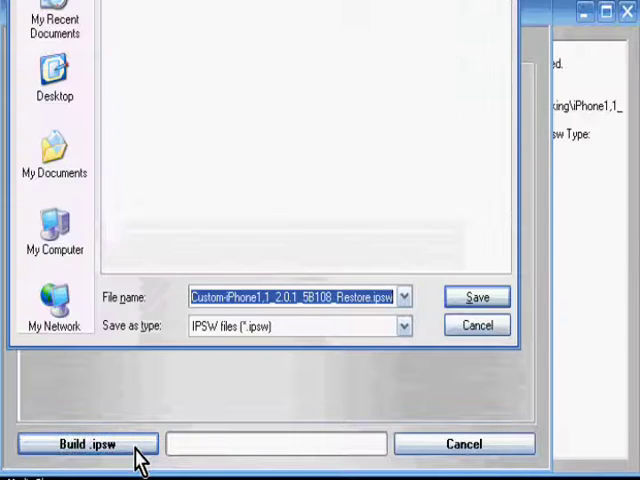
Save the custom IPSW to the Apple iPhone folder on F: and acknowledge the build success
click(404, 2)
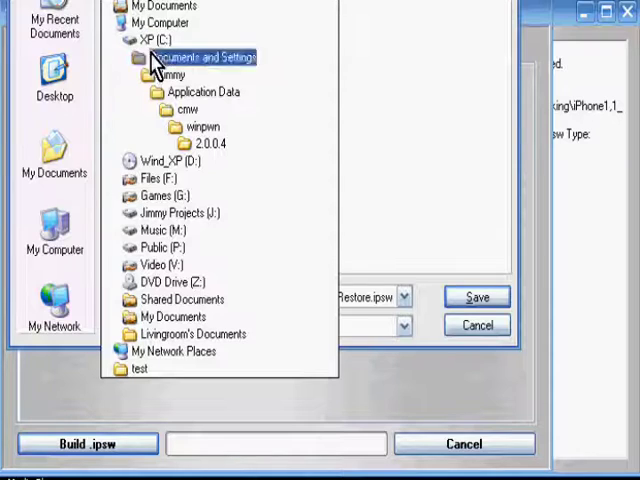
click(152, 178)
double_click(128, 8)
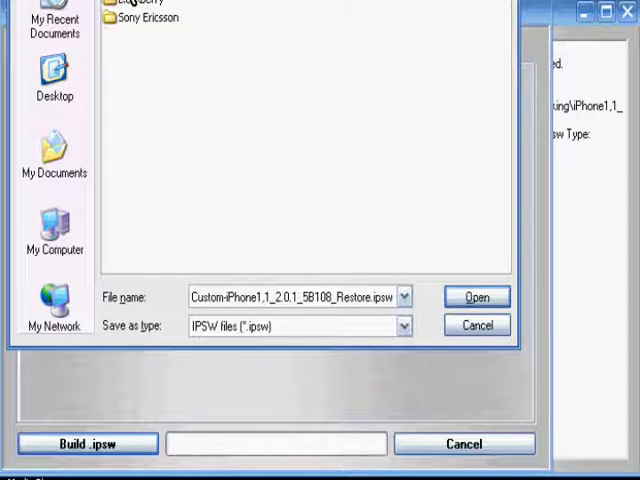
click(470, 297)
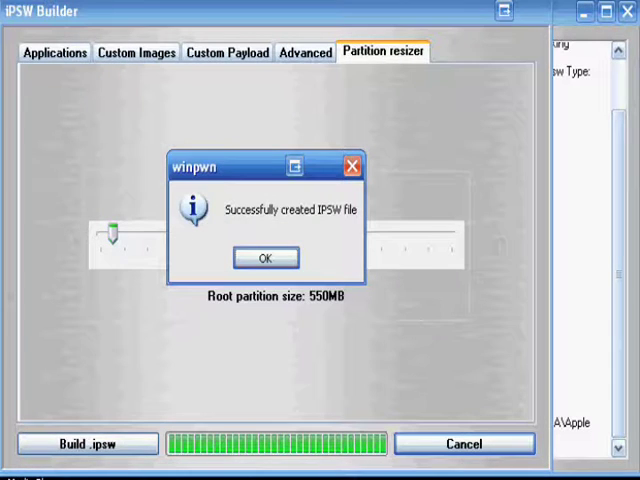
click(265, 258)
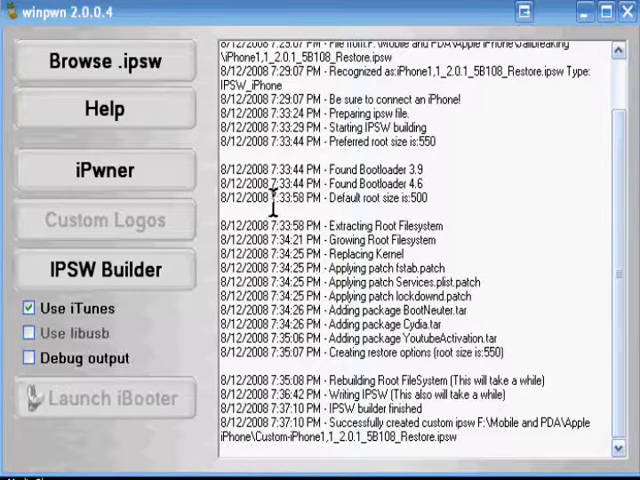
In iPwner, choose the Custom-iPhone IPSW from Mobile and PDA > Apple iPhone
click(150, 180)
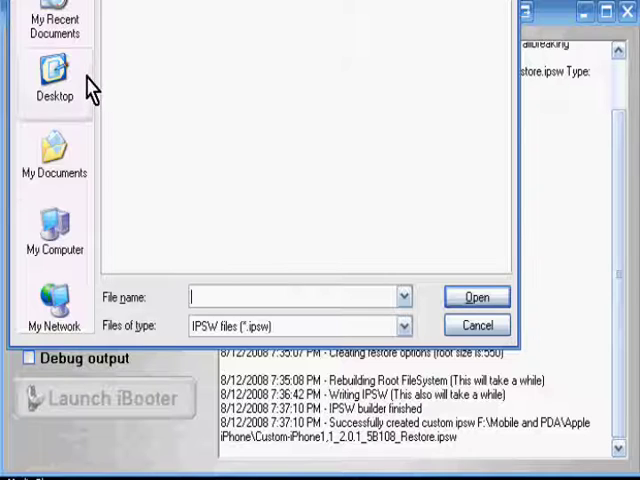
click(58, 215)
double_click(140, 20)
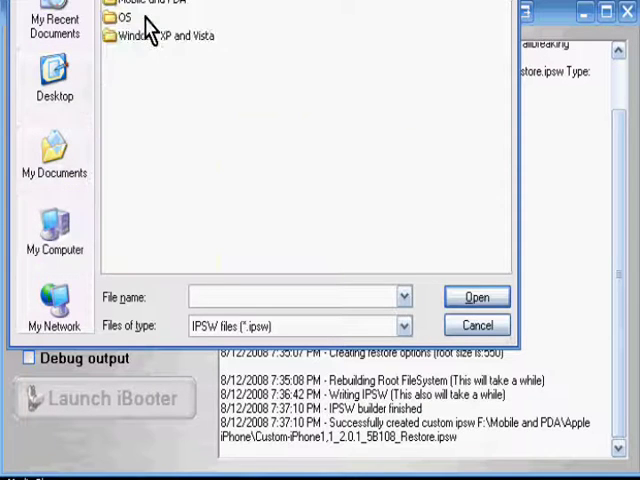
double_click(155, 5)
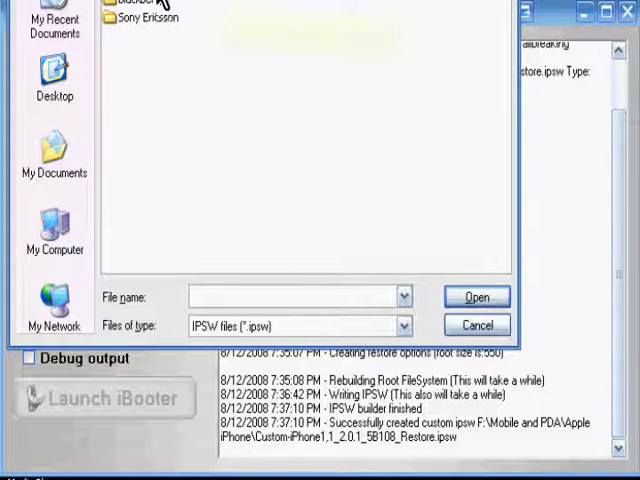
double_click(160, 3)
click(160, 3)
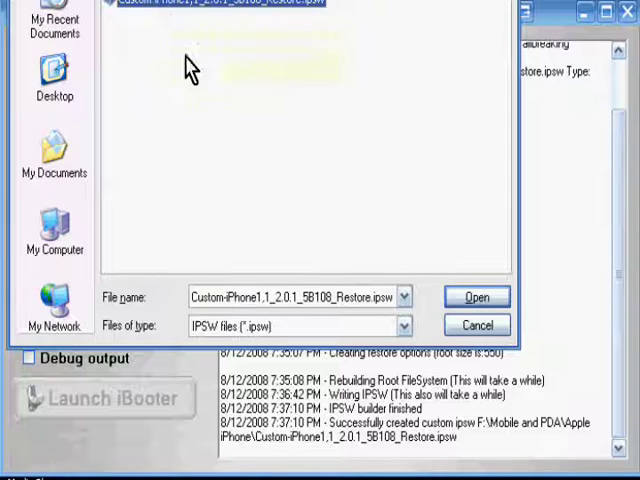
click(476, 298)
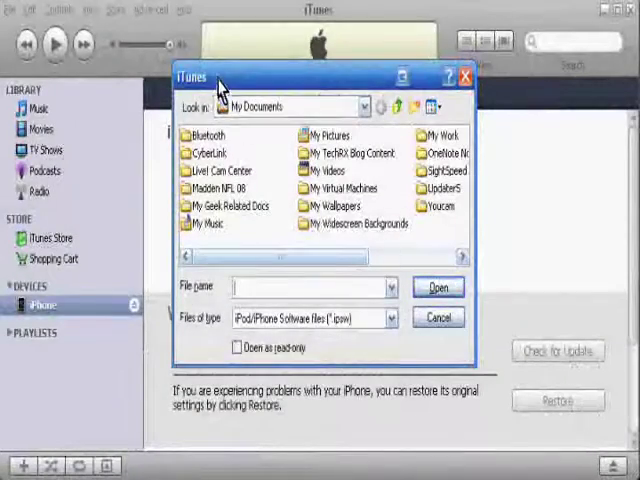
Restore the iPhone with the Custom-iPhone IPSW from F:\Mobile and PDA\Apple iPhone
click(255, 106)
click(252, 227)
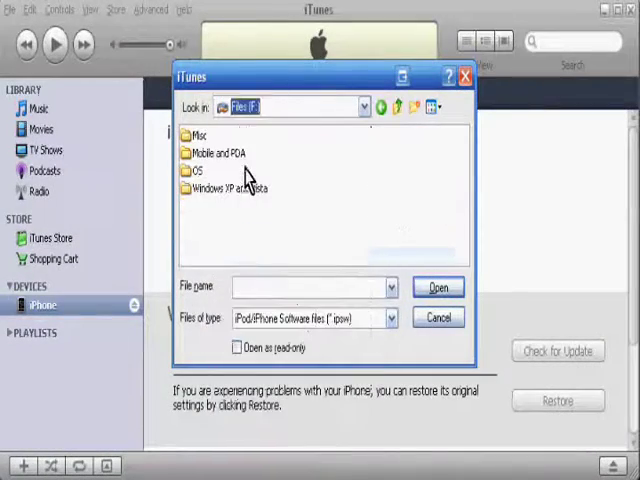
double_click(210, 152)
double_click(212, 136)
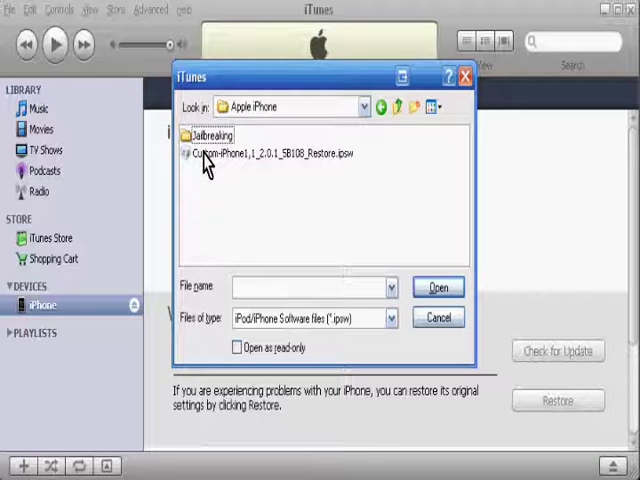
double_click(207, 153)
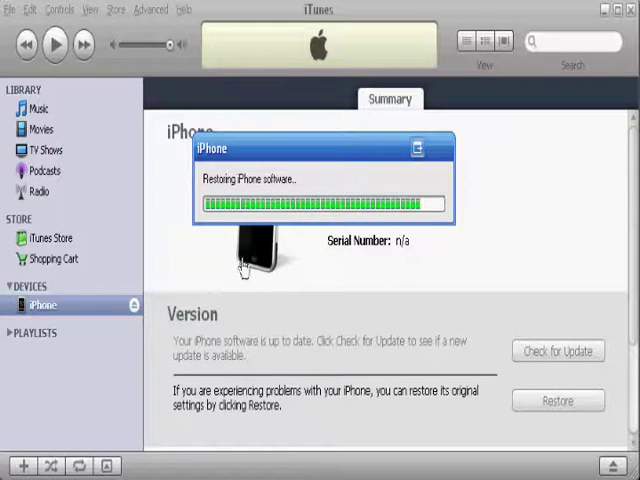
Keep the restore progress window in view until restoring finishes, then dismiss the factory-restore notice
drag(284, 149, 298, 304)
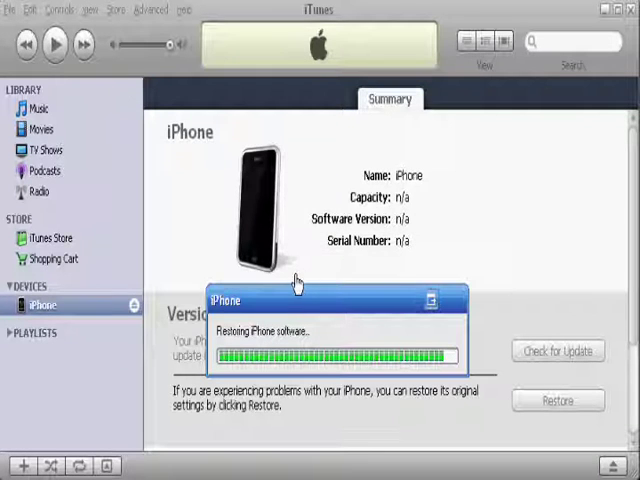
drag(296, 300, 392, 247)
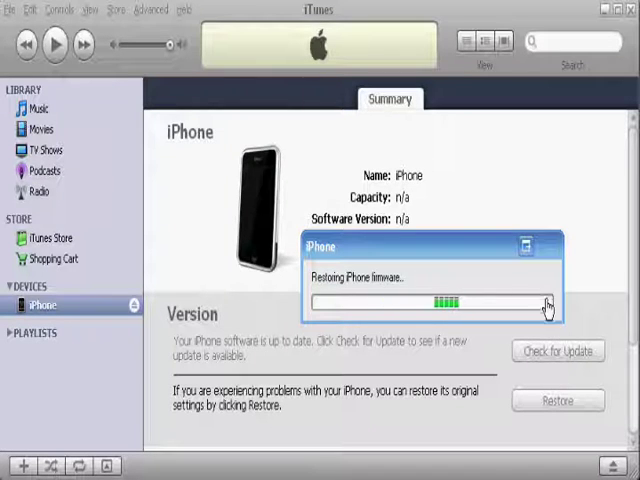
drag(490, 255, 426, 273)
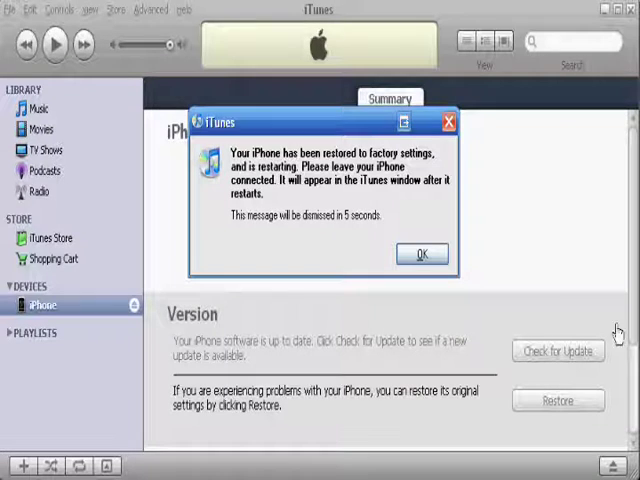
click(448, 262)
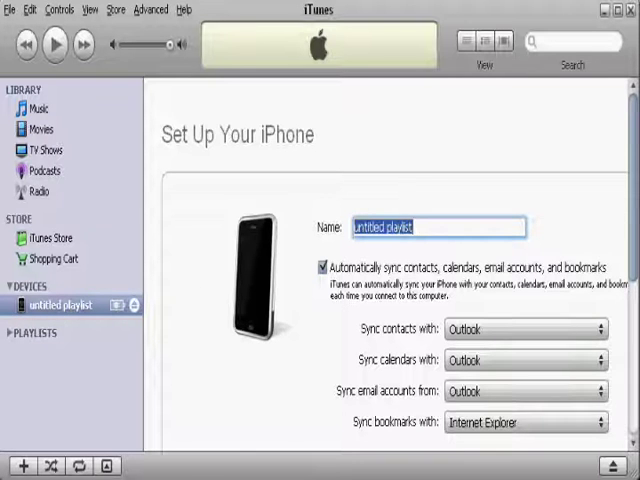
mouse_move(634, 243)
mouse_down()
mouse_move(628, 293)
mouse_move(628, 280)
mouse_up()
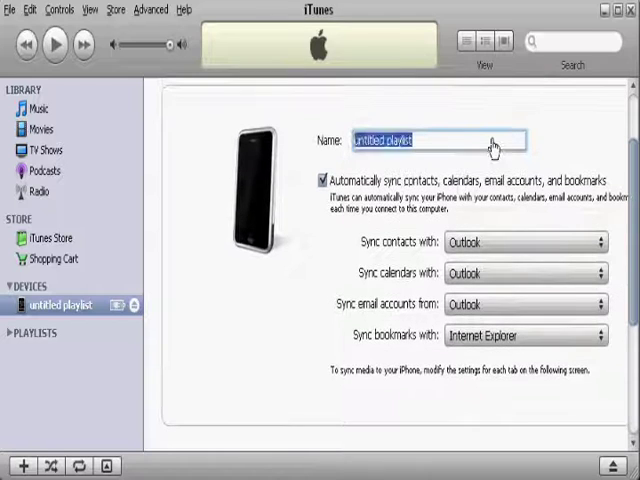
text(se)
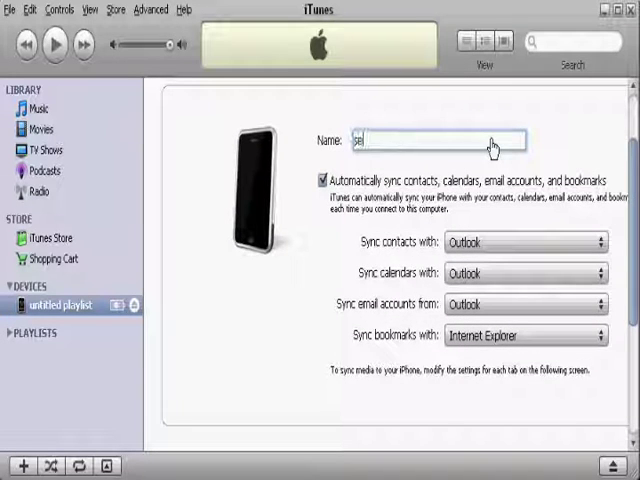
text(amonkey')
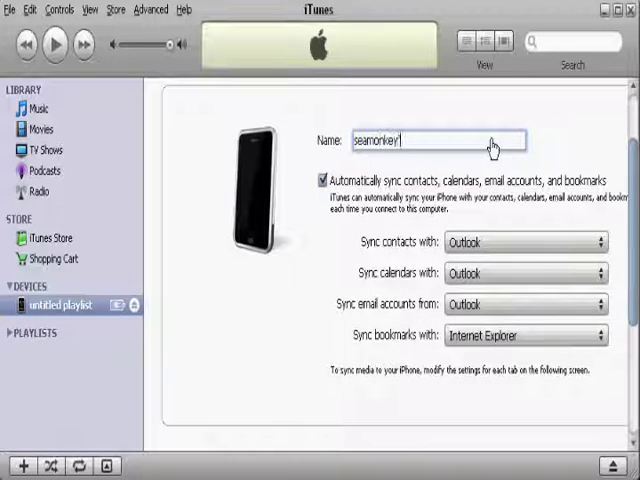
text(s i)
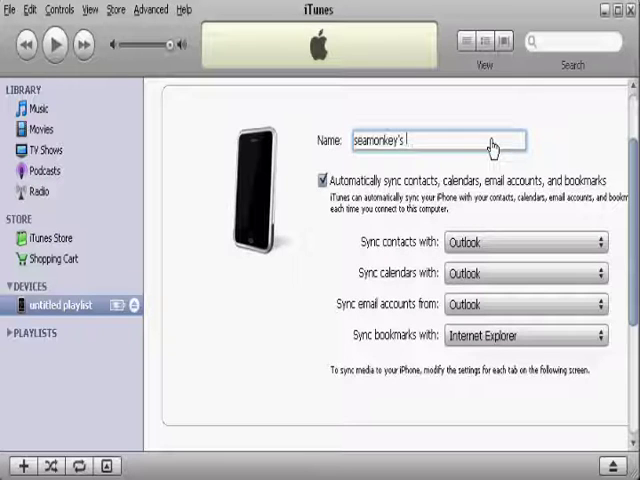
text(Phone)
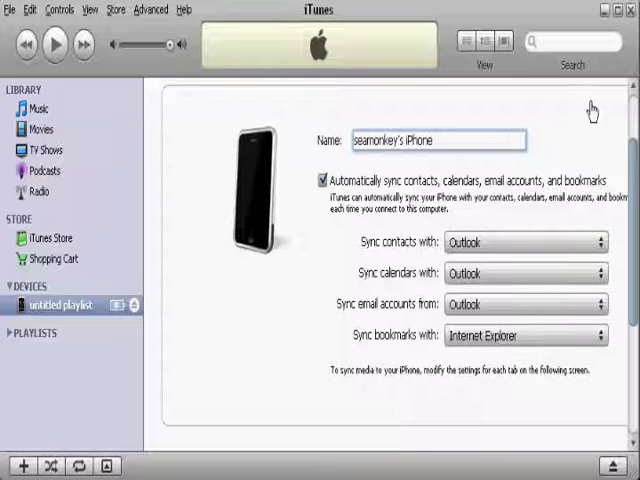
Turn off automatic syncing of contacts, calendars, email and bookmarks
click(529, 183)
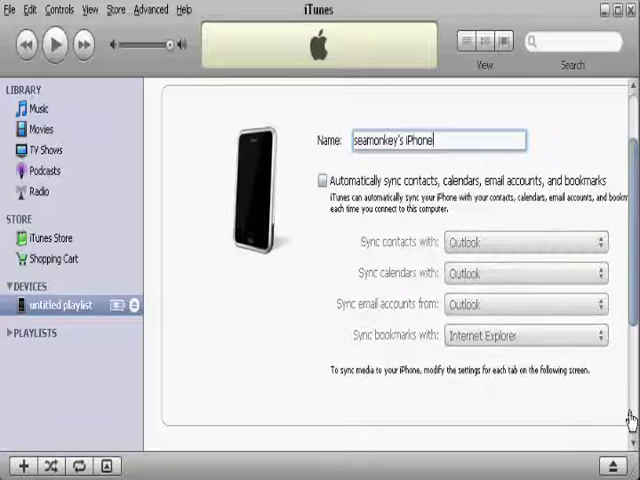
mouse_move(629, 300)
mouse_down()
mouse_move(629, 420)
mouse_move(629, 283)
mouse_up()
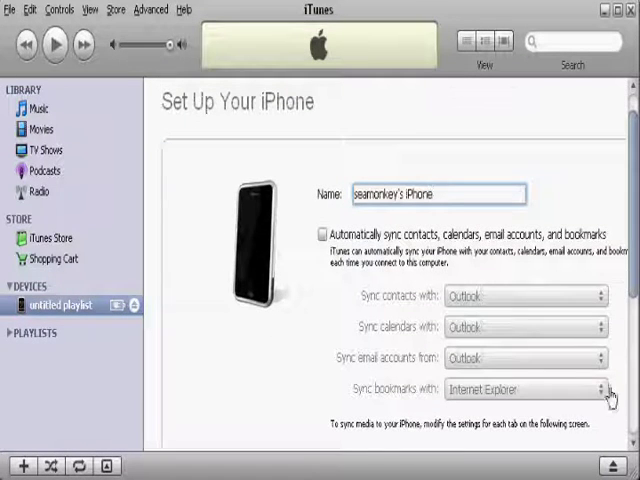